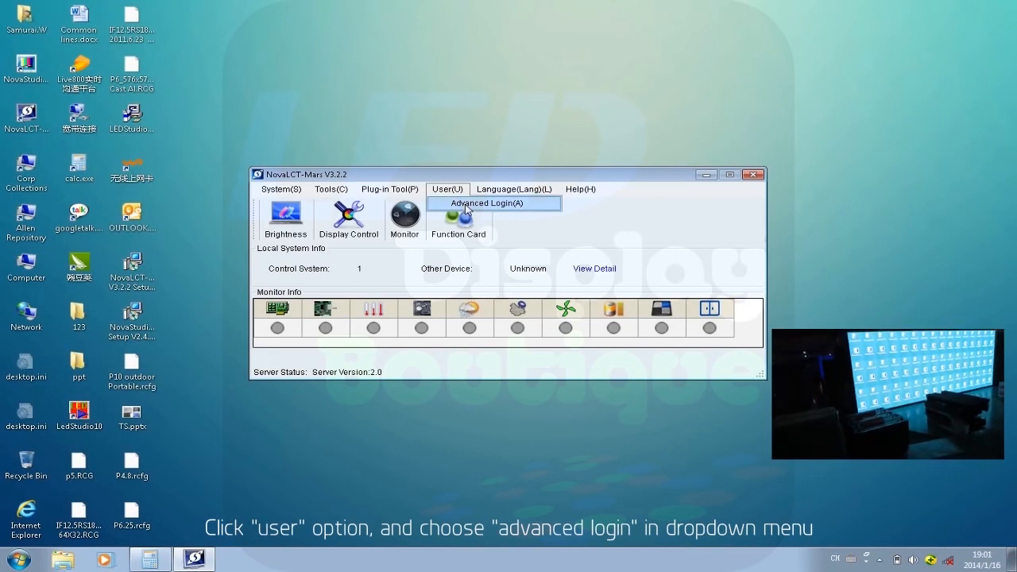
# Log in as an advanced user by entering the login password.
pyautogui.click(467, 205)
pyautogui.write('666')
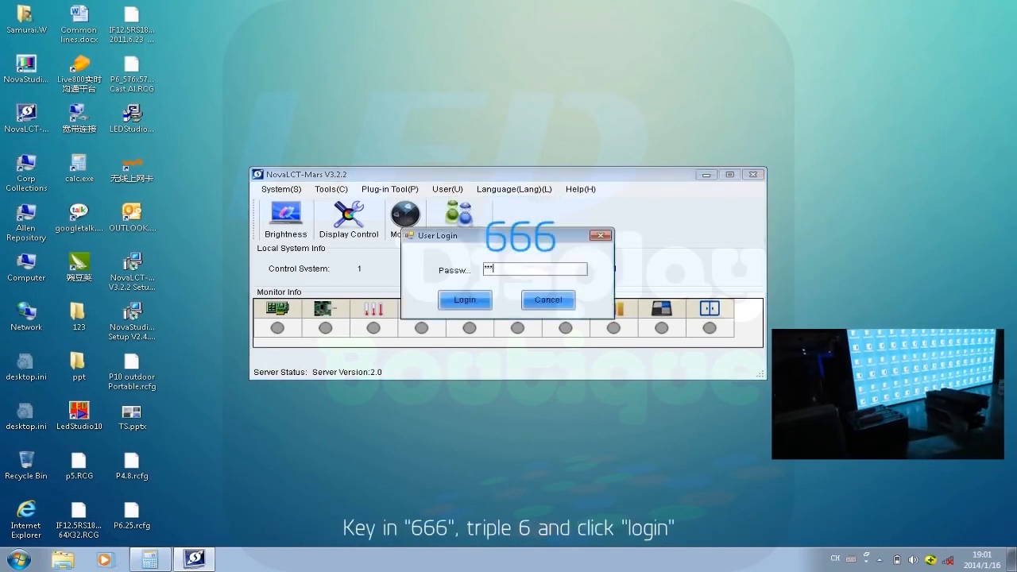
pyautogui.click(455, 308)
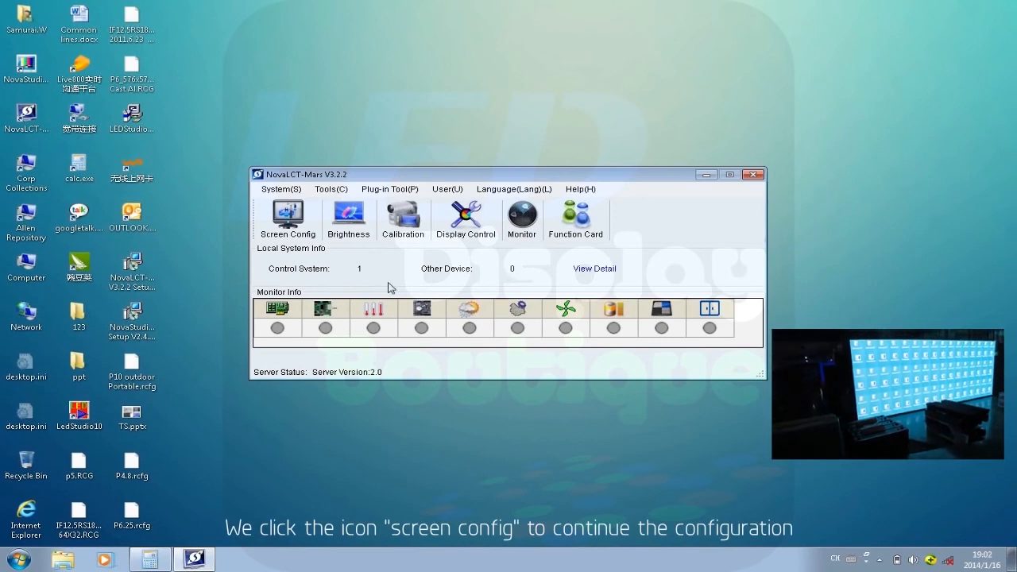
# Start configuring the screen on COM3, set the sending board resolution to 1440 x 900 px and open the scan board settings.
pyautogui.click(288, 222)
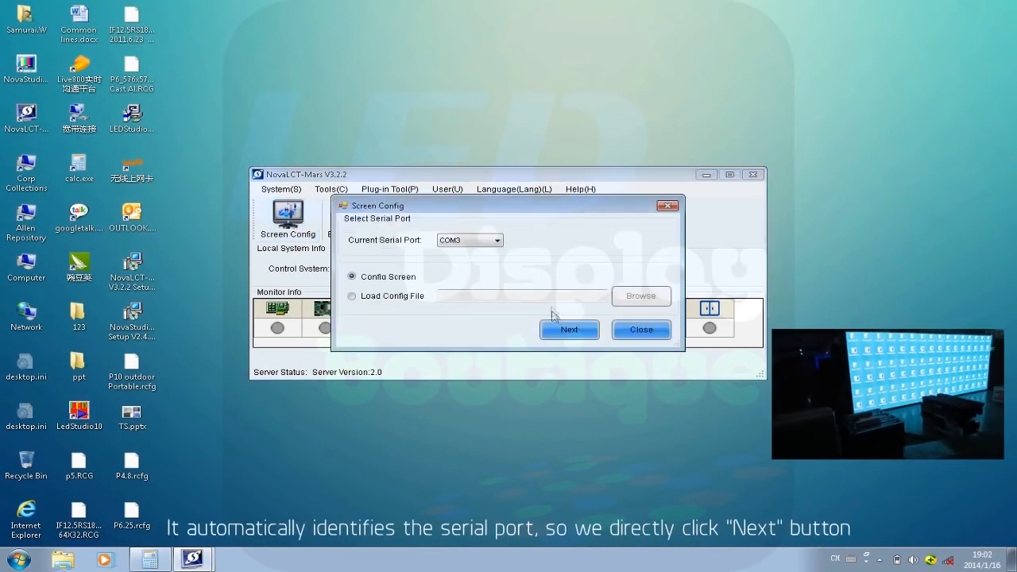
pyautogui.click(554, 330)
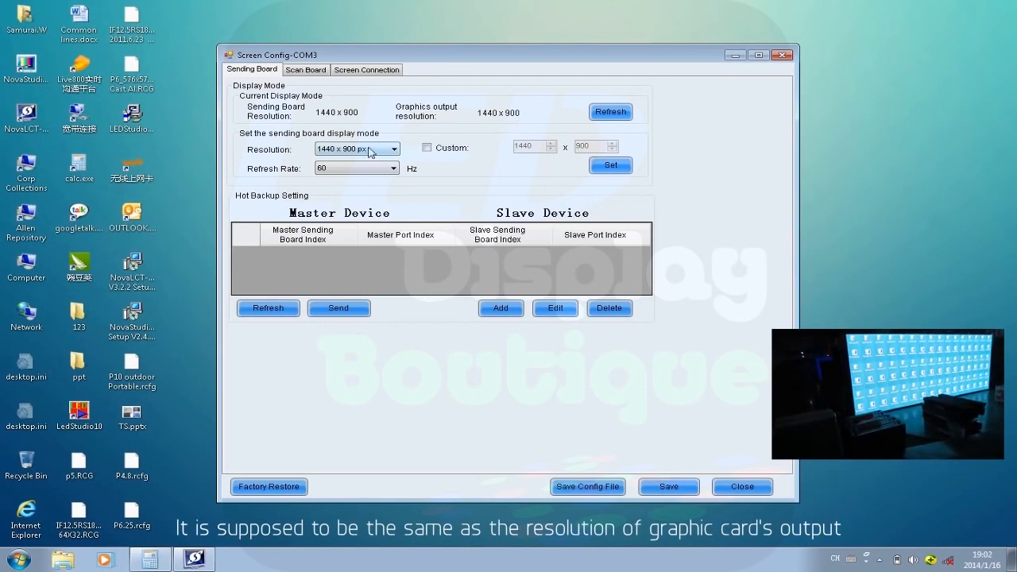
pyautogui.click(393, 149)
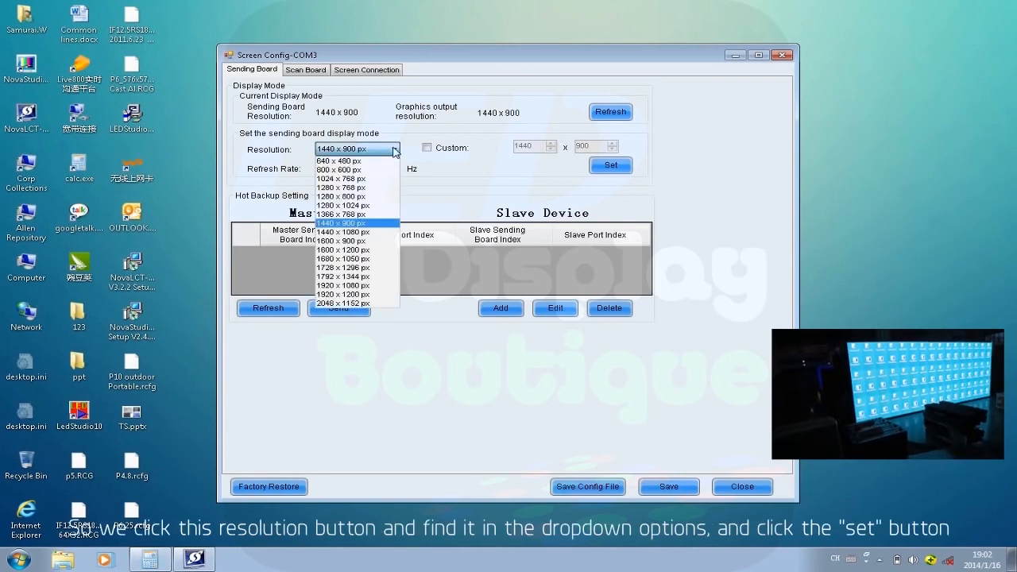
pyautogui.click(372, 225)
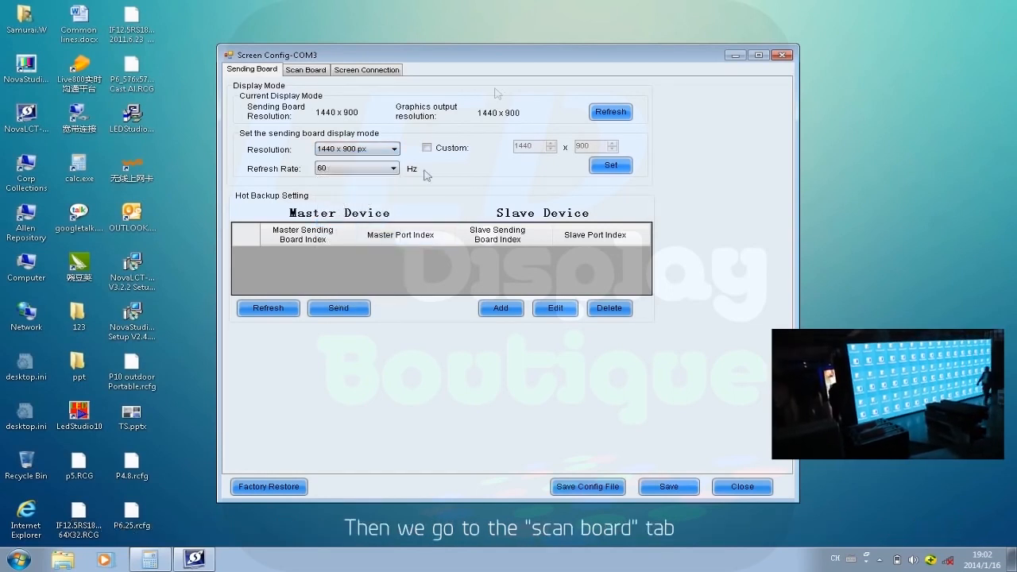
pyautogui.click(316, 72)
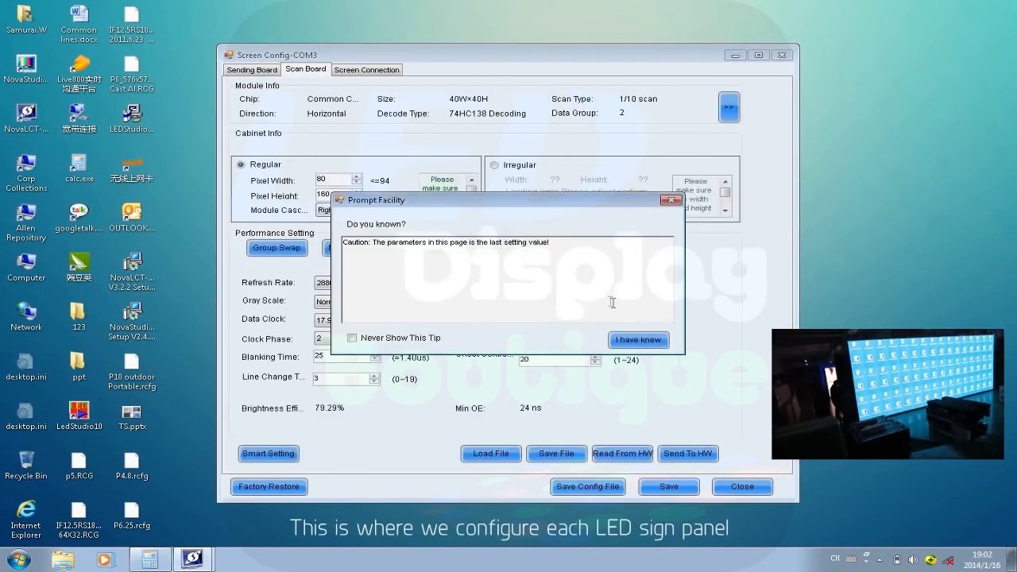
pyautogui.click(633, 341)
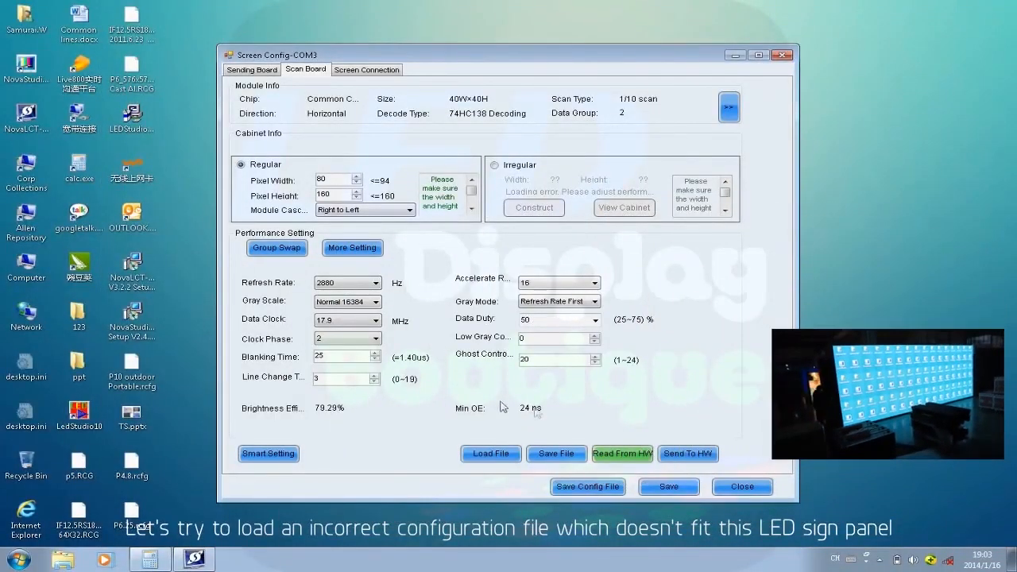
# Load the scan board file P4.8.rcfg and send its parameters to all scan boards.
pyautogui.click(493, 454)
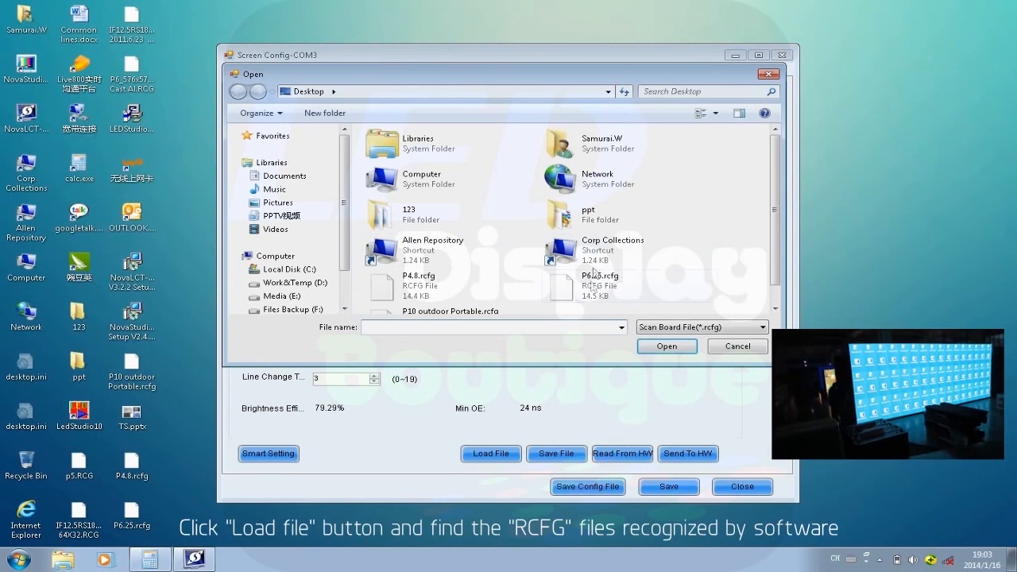
pyautogui.click(427, 295)
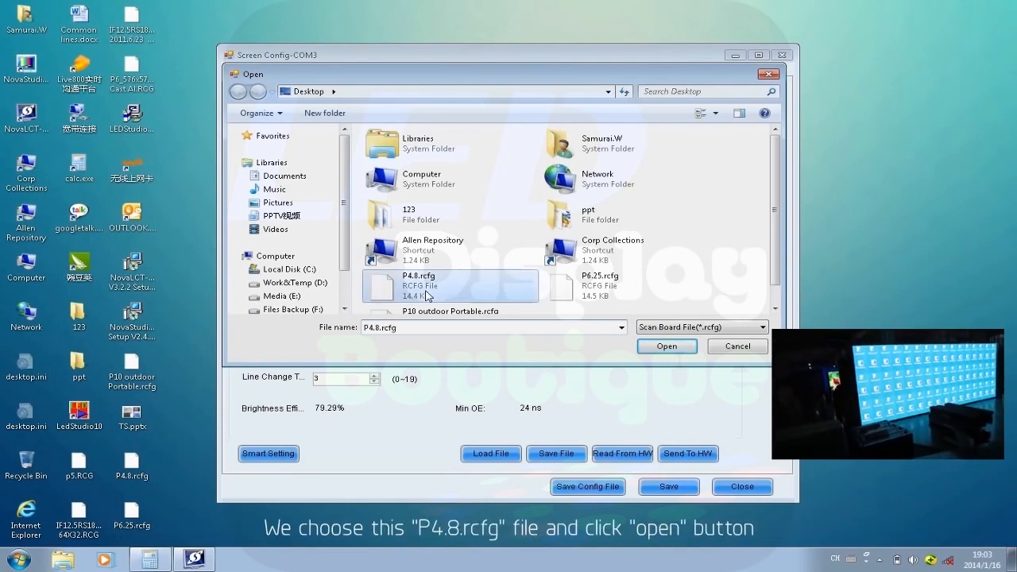
pyautogui.click(681, 348)
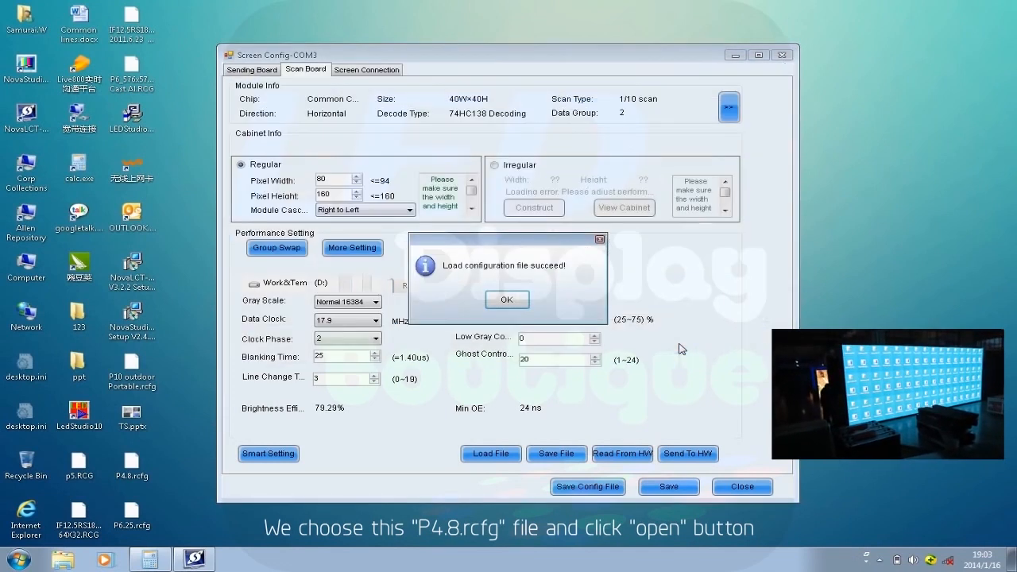
pyautogui.click(495, 301)
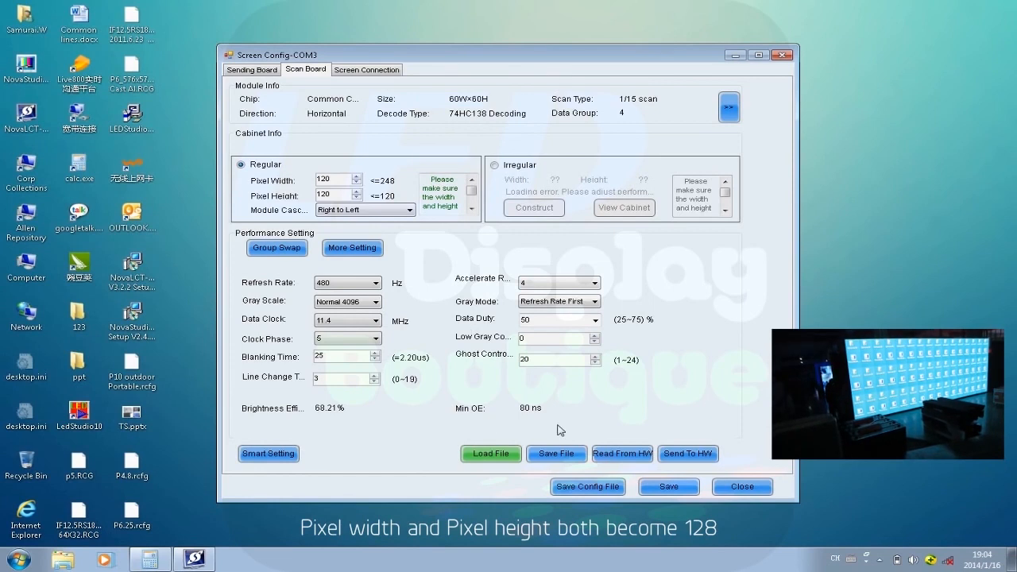
pyautogui.click(688, 453)
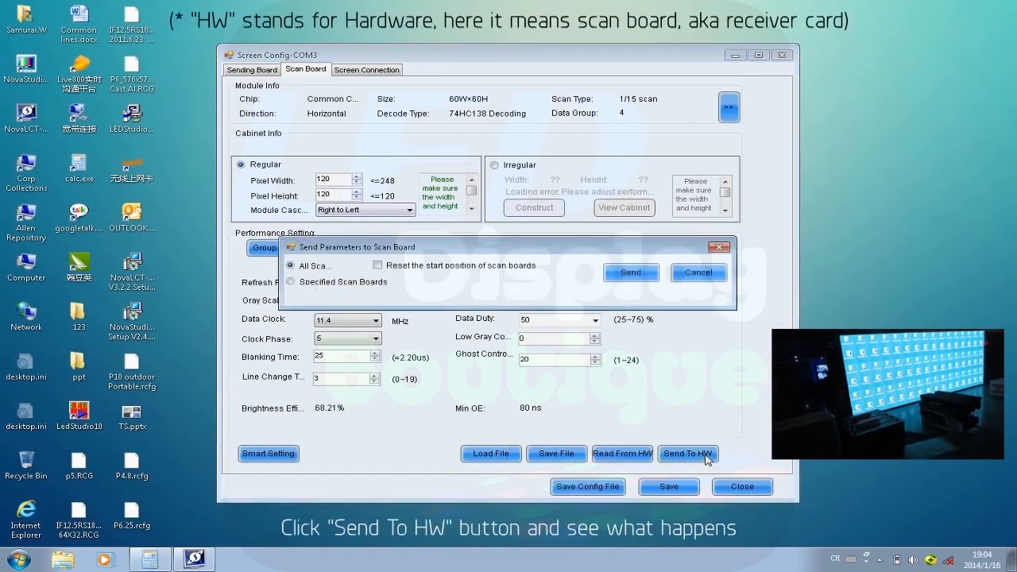
pyautogui.click(644, 275)
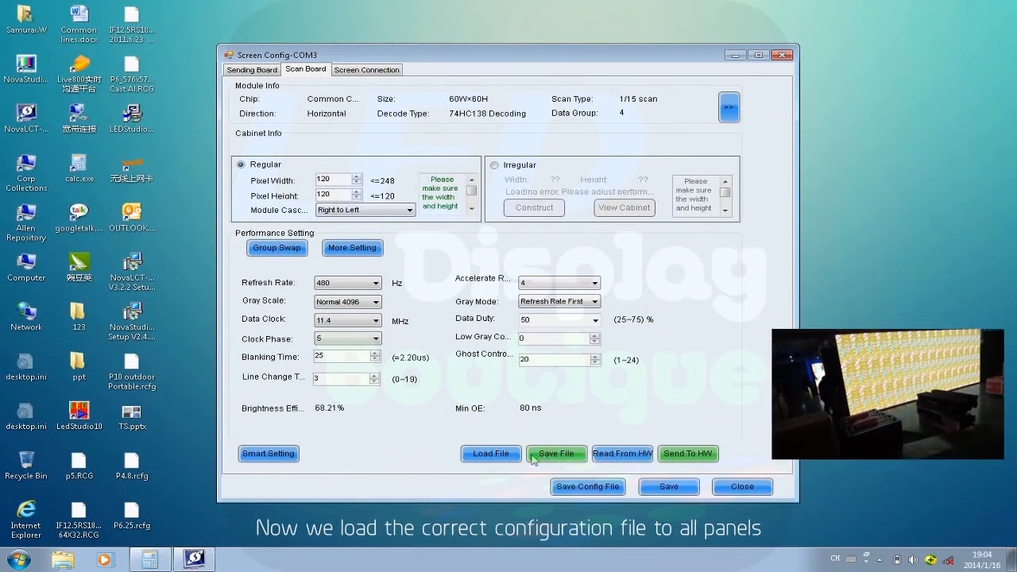
# Load the scan board file P6.25.rcfg and send its parameters to all scan boards.
pyautogui.click(501, 460)
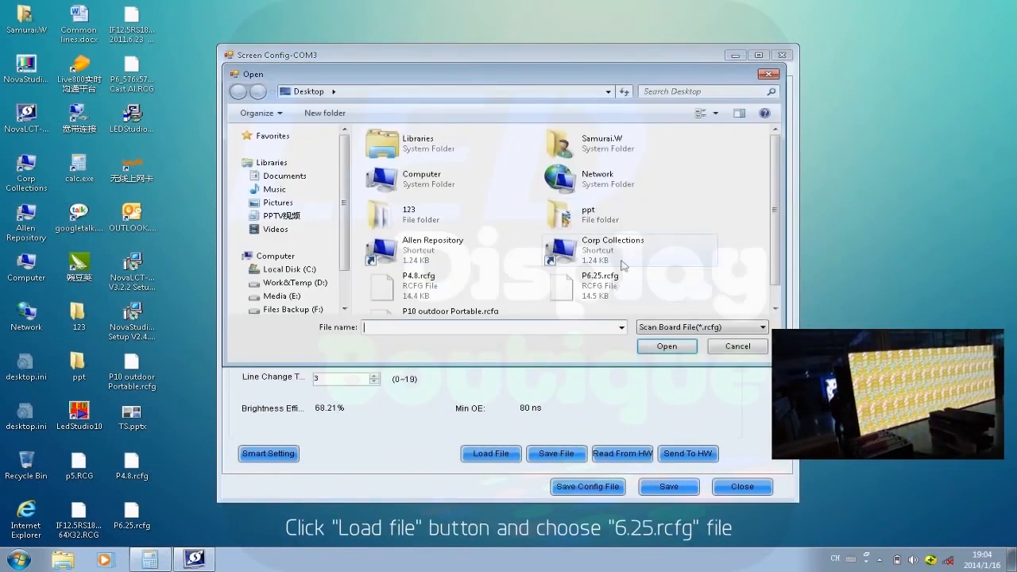
pyautogui.click(604, 297)
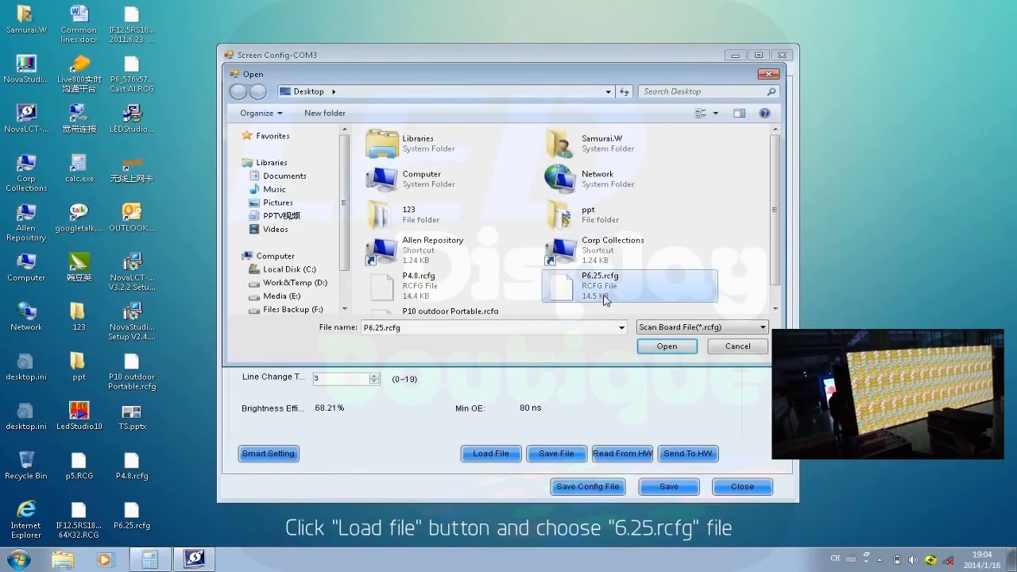
pyautogui.click(665, 346)
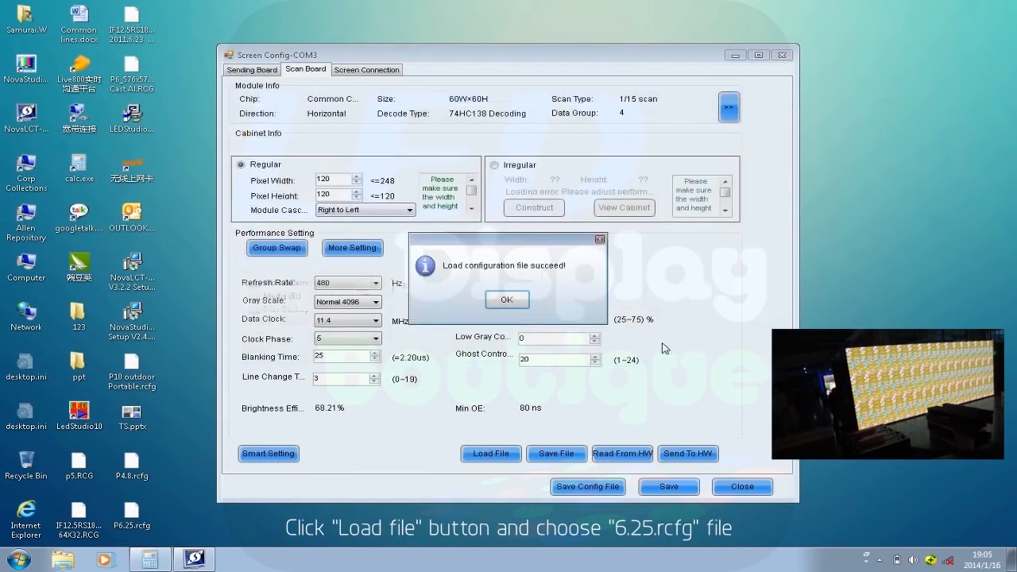
pyautogui.click(505, 301)
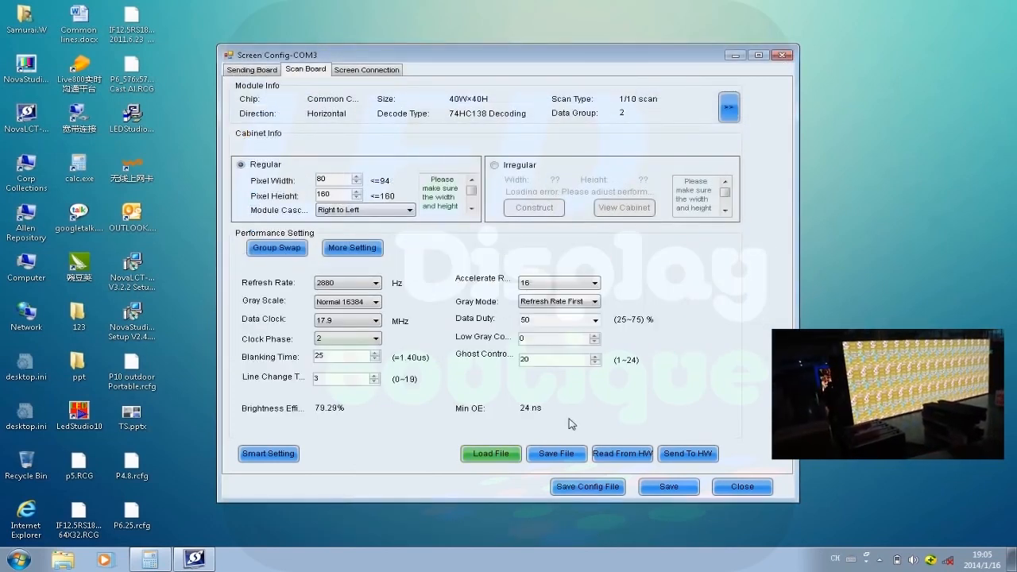
pyautogui.click(691, 455)
pyautogui.click(621, 274)
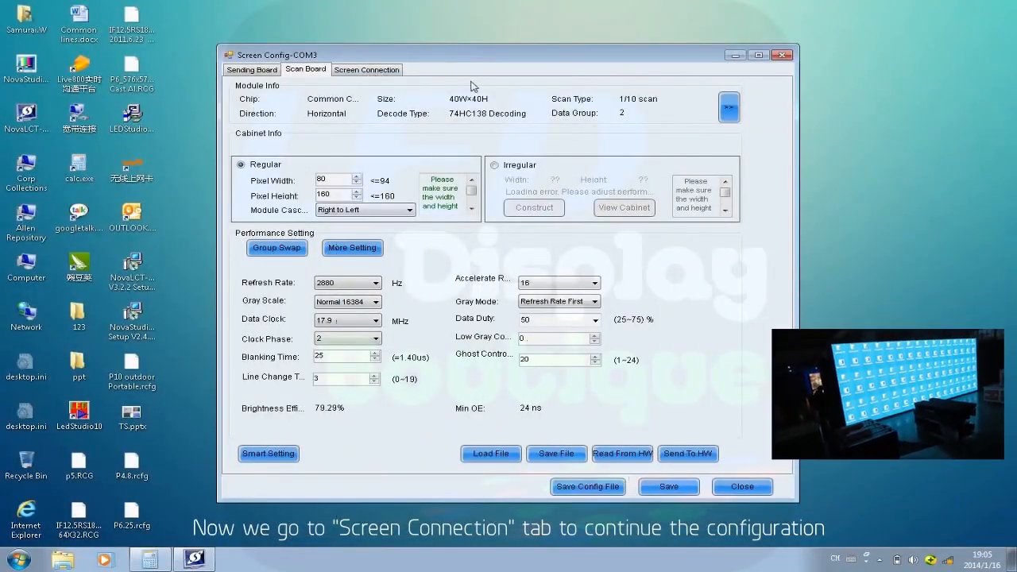
# Set up the screen connection as a Standard Screen with 16 scan board columns and 3 rows, and reset all cells.
pyautogui.click(388, 71)
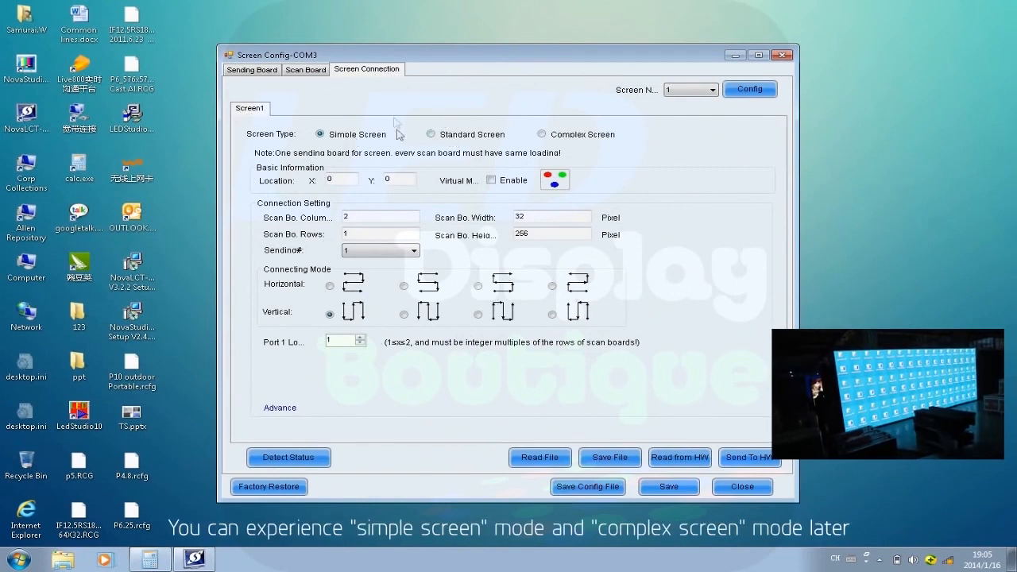
pyautogui.click(431, 135)
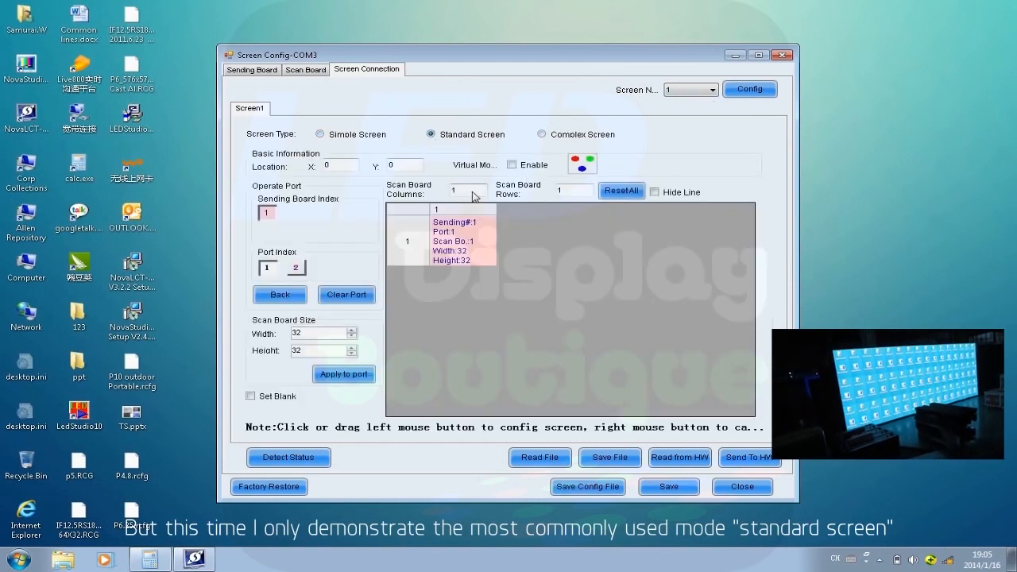
pyautogui.moveTo(473, 191); pyautogui.dragTo(429, 192)
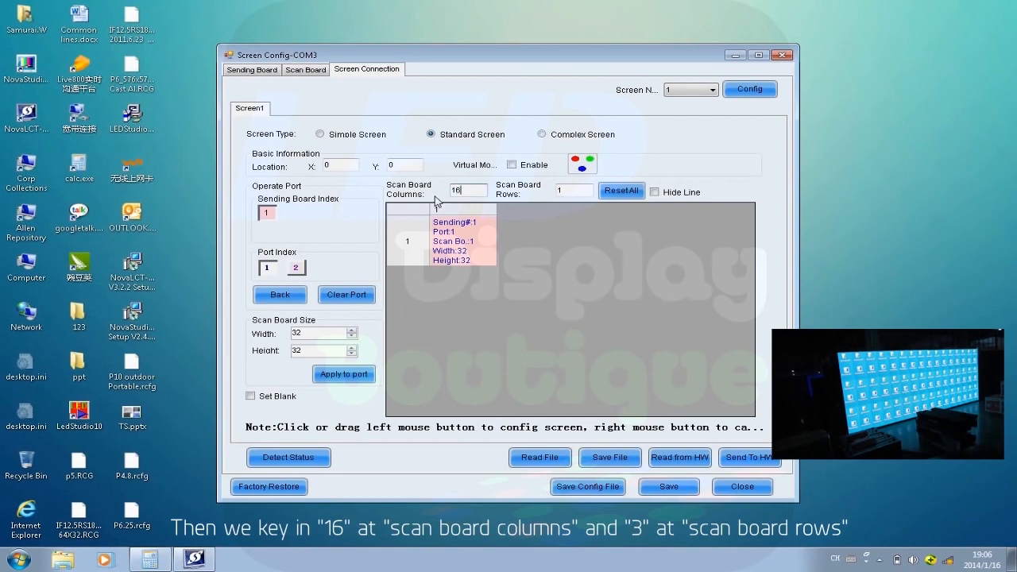
pyautogui.moveTo(576, 192); pyautogui.dragTo(529, 190)
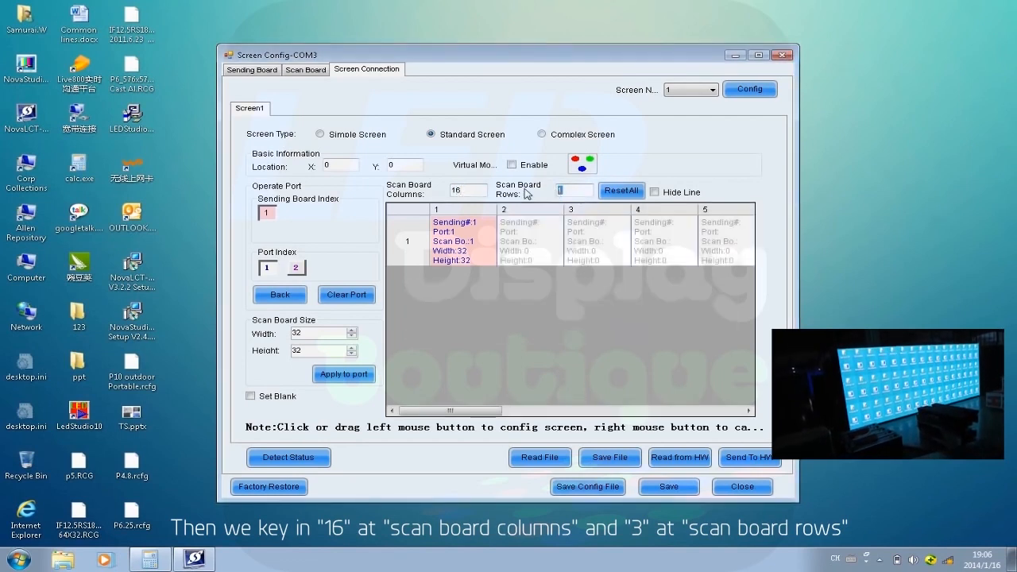
pyautogui.press('Return')
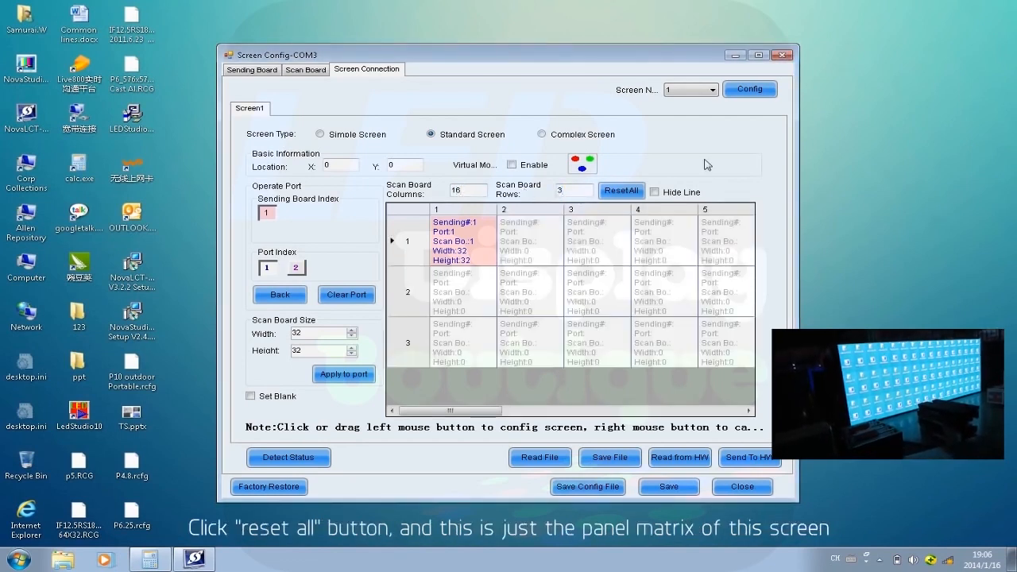
pyautogui.click(633, 191)
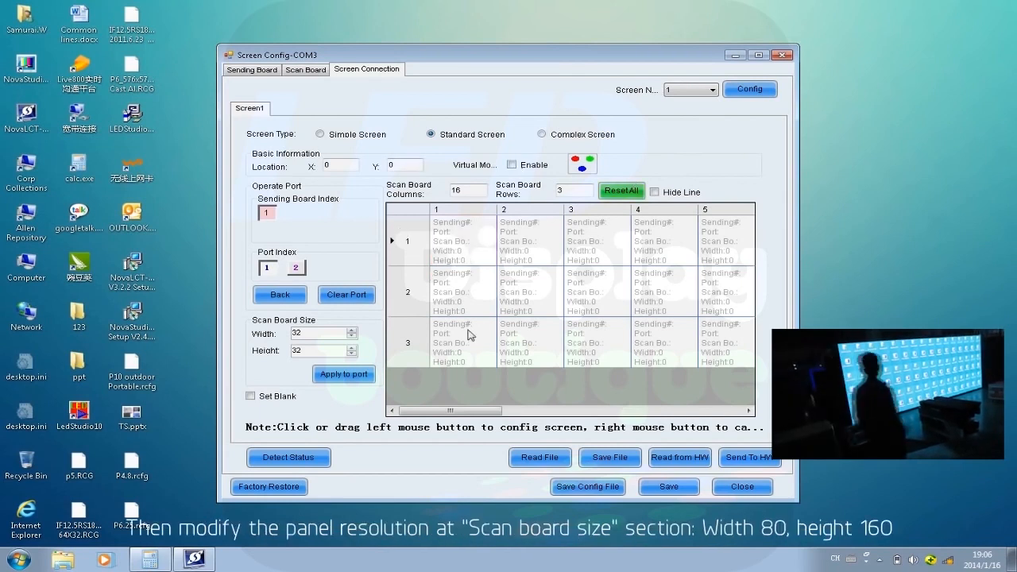
# Set the scan board size to width 80 and height 160.
pyautogui.moveTo(306, 333); pyautogui.dragTo(263, 334)
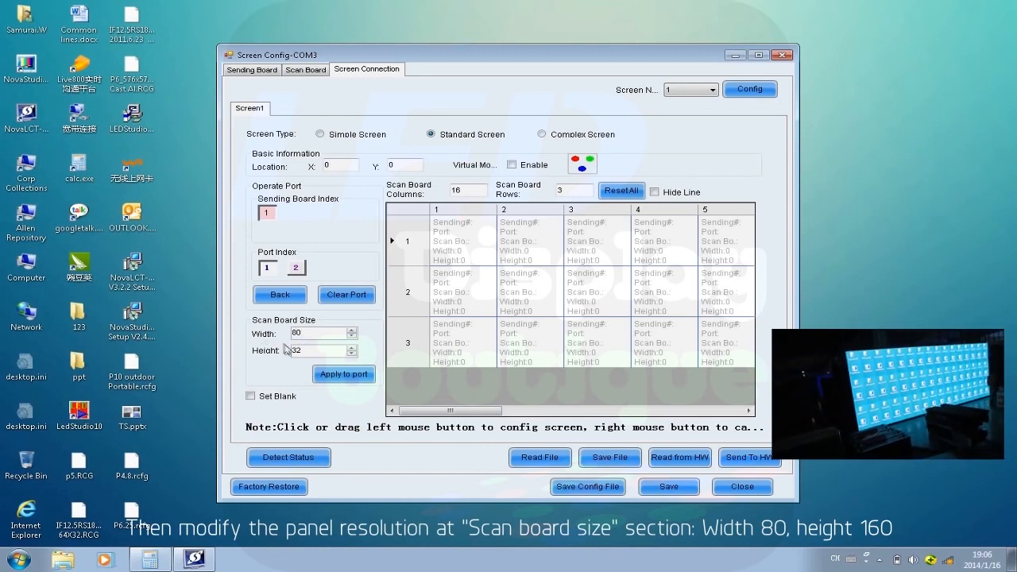
pyautogui.moveTo(306, 350); pyautogui.dragTo(287, 356)
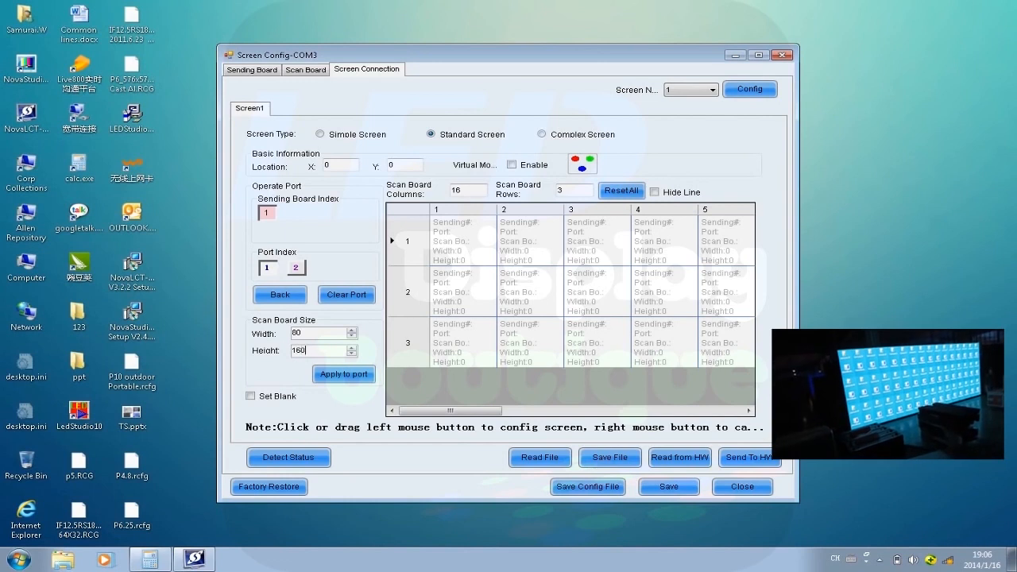
pyautogui.write('160')
pyautogui.click(344, 374)
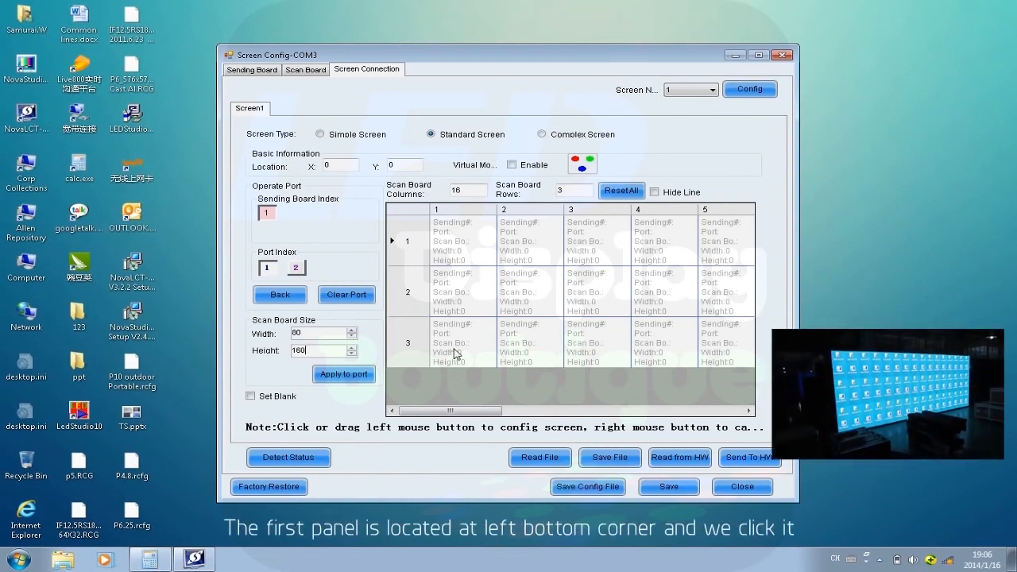
# Route port 1 through the scan boards of row 3, starting at column 1 and ending at column 16.
pyautogui.click(455, 353)
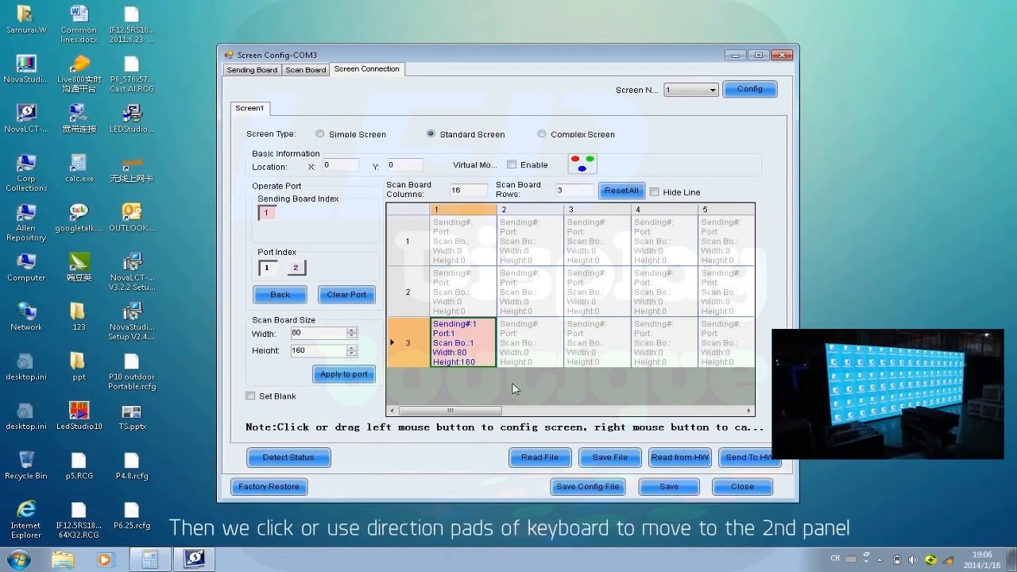
pyautogui.press('Right')
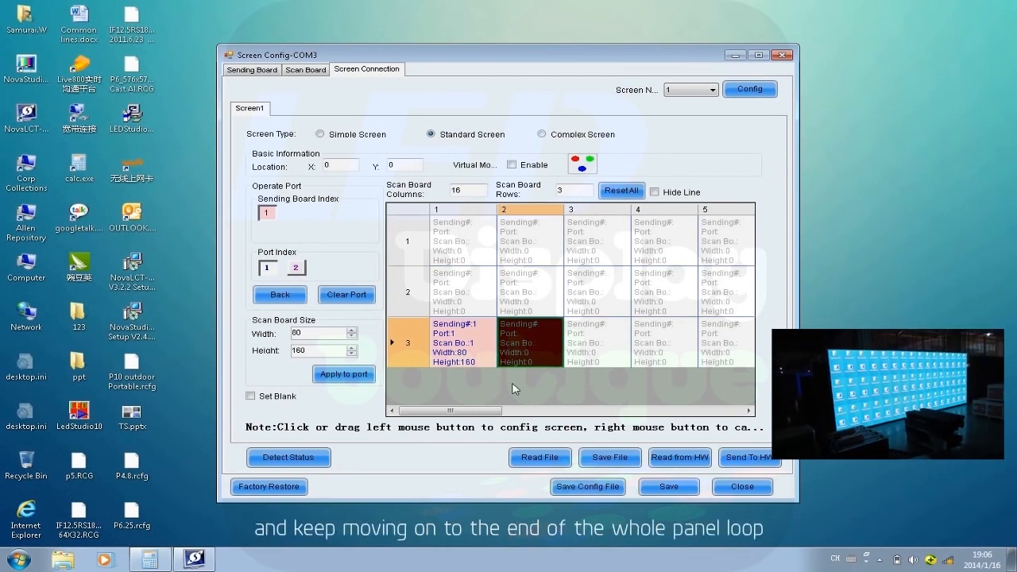
pyautogui.press('Right')
pyautogui.press('Right')
pyautogui.press('Right')
pyautogui.press('Right')
pyautogui.press('Right')
pyautogui.press('Right')
pyautogui.press('Right')
pyautogui.press('Right')
pyautogui.press('Right')
pyautogui.press('Right')
pyautogui.press('Right')
pyautogui.press('Right')
pyautogui.press('Right')
pyautogui.press('Right')
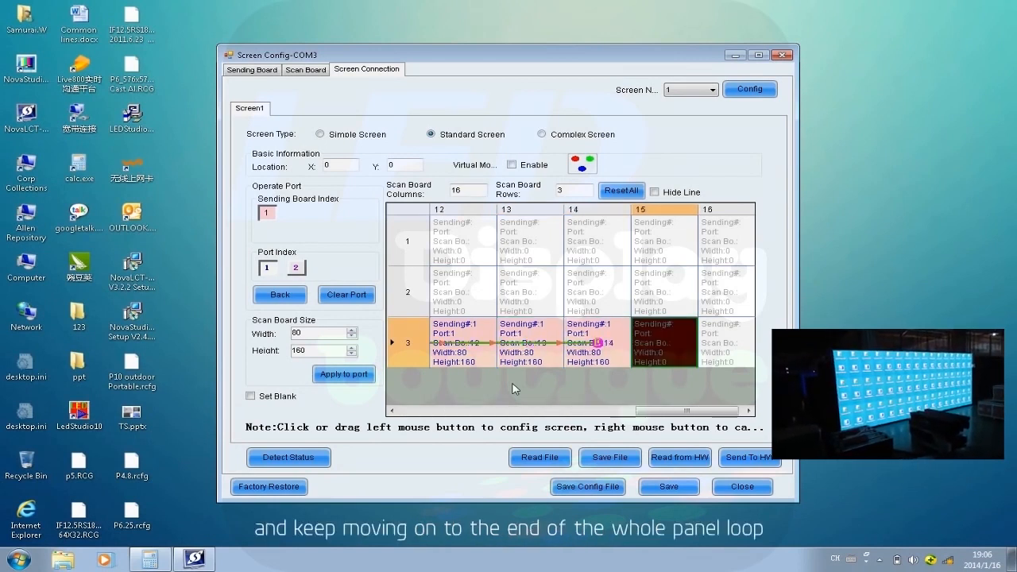
# Continue the port 1 route up into row 2 and run it back from column 16 to column 1.
pyautogui.press('Up')
pyautogui.press('Left')
pyautogui.press('Left')
pyautogui.press('Left')
pyautogui.press('Left')
pyautogui.press('Left')
pyautogui.press('Left')
pyautogui.press('Left')
pyautogui.press('Left')
pyautogui.press('Left')
pyautogui.press('Left')
pyautogui.press('Left')
pyautogui.press('Left')
pyautogui.press('Left')
pyautogui.press('Left')
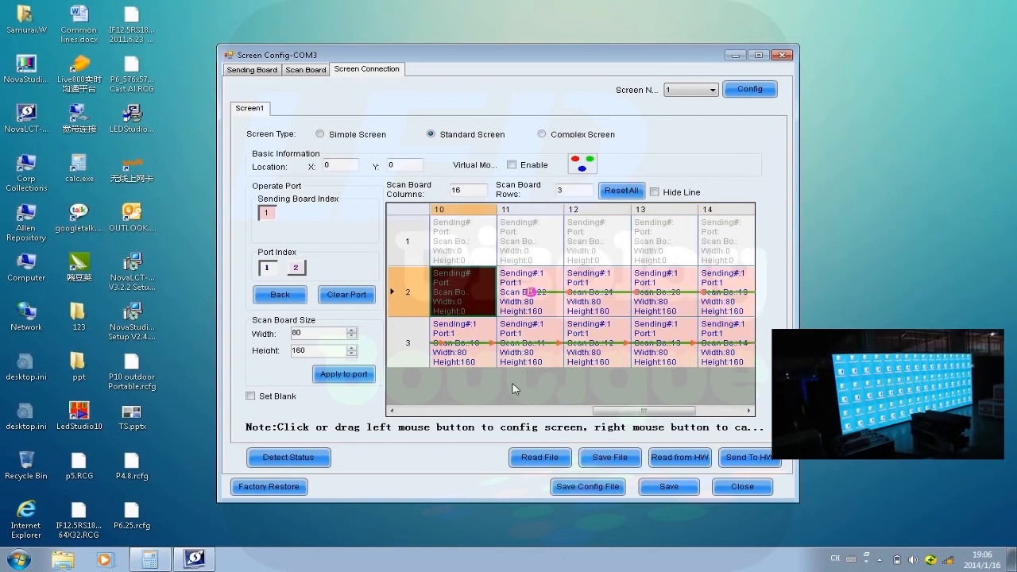
pyautogui.press('Left')
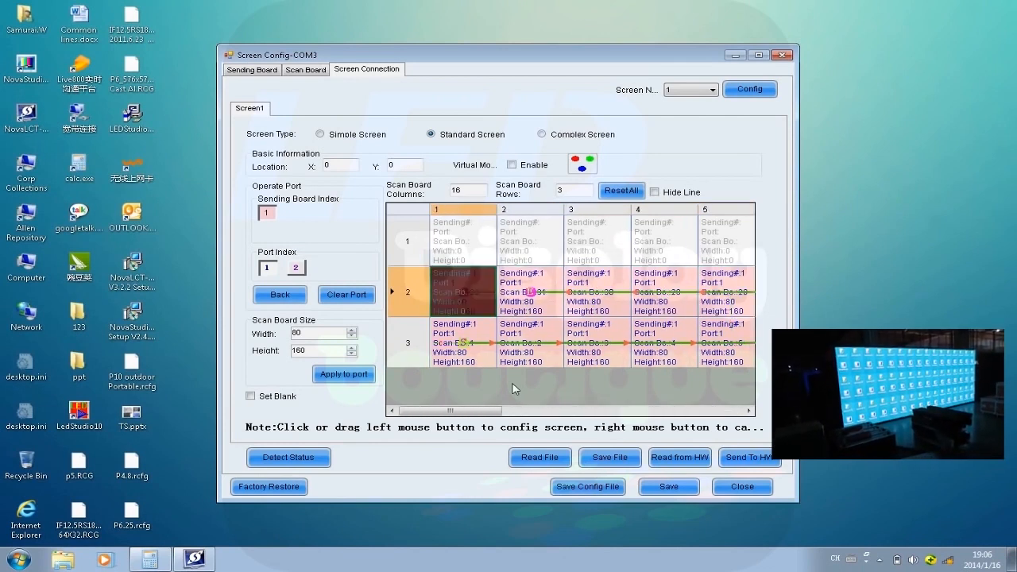
# Finish the port 1 route along row 1 from column 1 to column 16 and send the screen connection to the hardware.
pyautogui.press('Up')
pyautogui.press('Right')
pyautogui.press('Right')
pyautogui.press('Right')
pyautogui.press('Right')
pyautogui.press('Right')
pyautogui.press('Right')
pyautogui.press('Right')
pyautogui.press('Right')
pyautogui.press('Right')
pyautogui.press('Right')
pyautogui.press('Right')
pyautogui.press('Right')
pyautogui.press('Right')
pyautogui.press('Right')
pyautogui.press('Right')
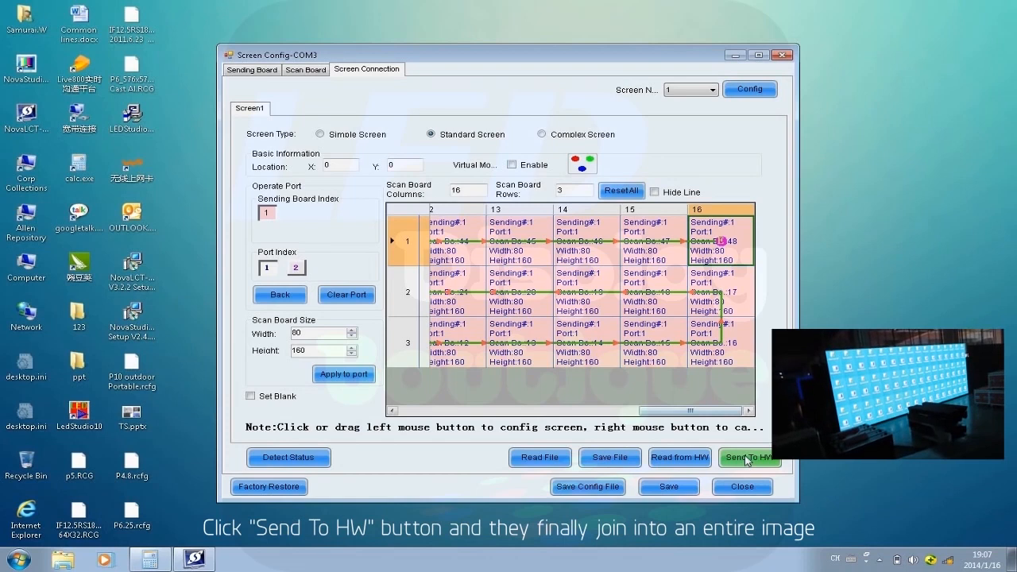
pyautogui.click(747, 458)
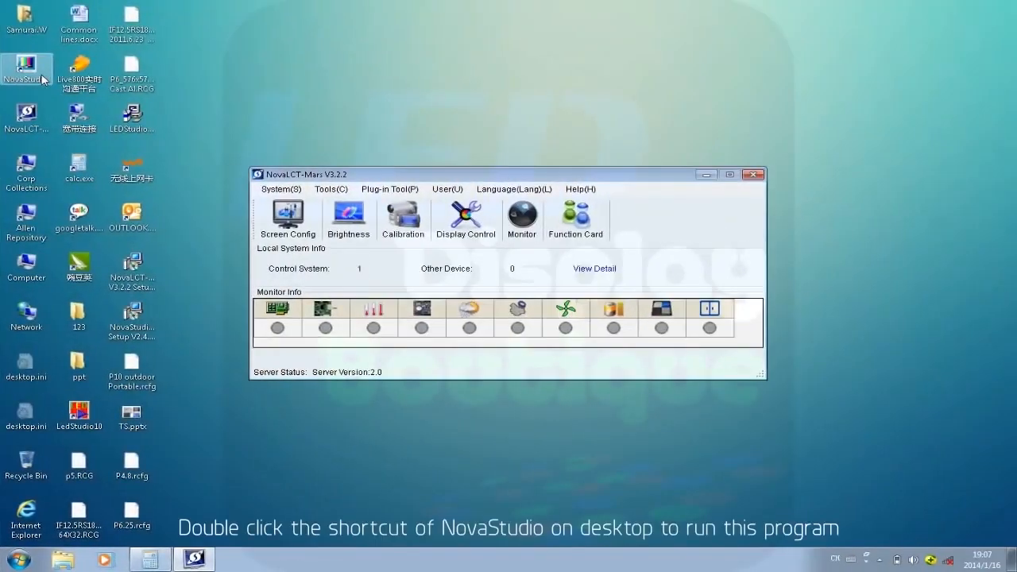
# Launch NovaStudio and accept the display settings for one screen starting at X 0, Y 0 with width 1280 and height 480.
pyautogui.doubleClick(26, 71)
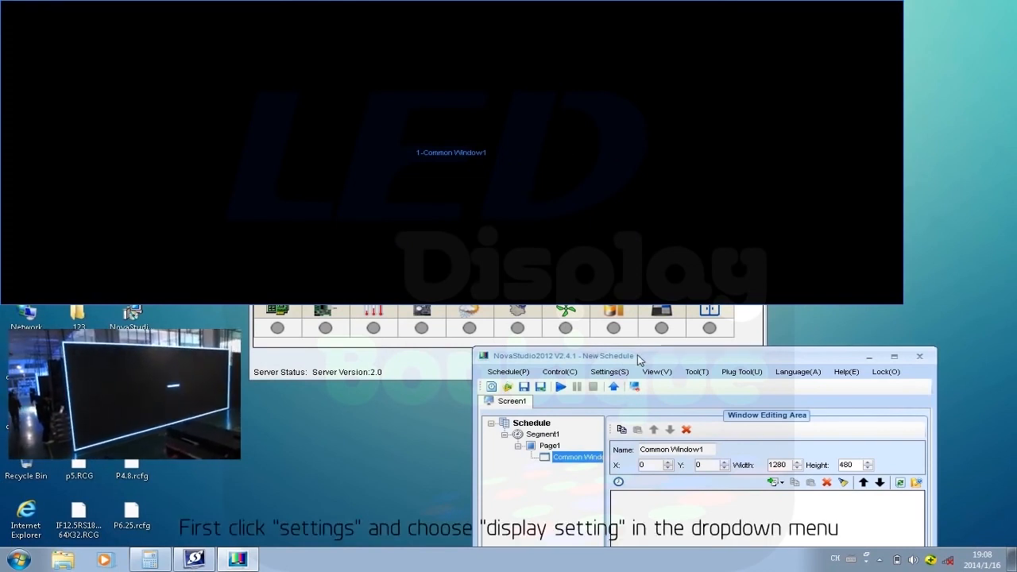
pyautogui.moveTo(638, 358); pyautogui.dragTo(610, 320)
pyautogui.click(576, 335)
pyautogui.click(608, 347)
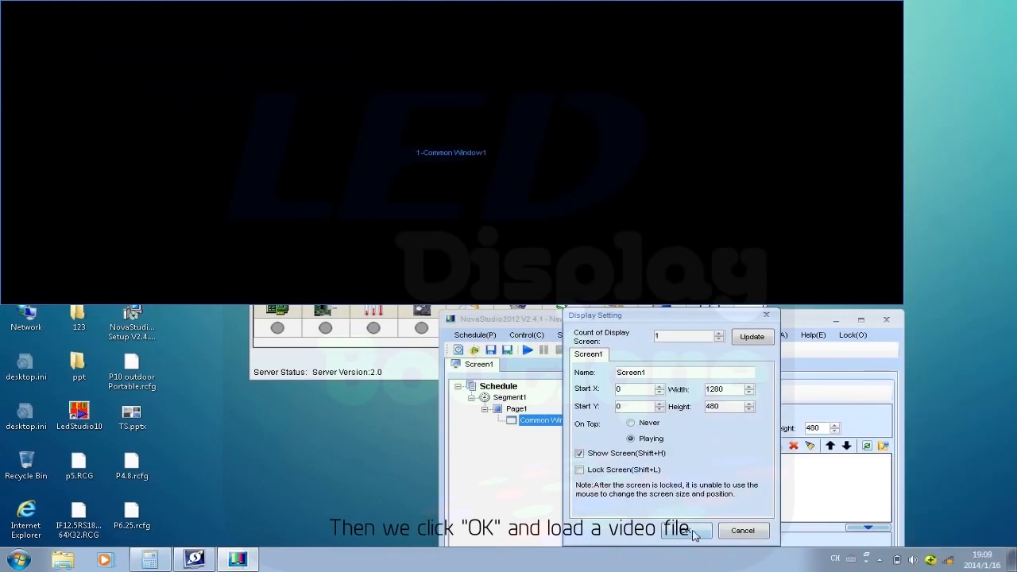
pyautogui.click(691, 537)
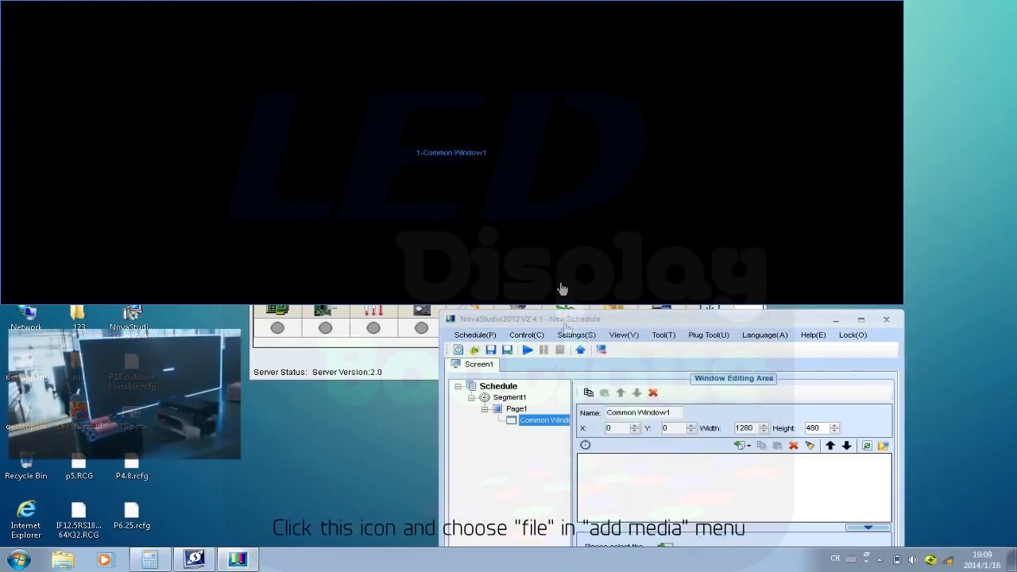
# Add the media file "SAMSUNG Fashion Culture Full HD 1920x1080pundefined.mp4" from the Demo Video Clips folder to Common Window1.
pyautogui.click(741, 445)
pyautogui.moveTo(763, 464)
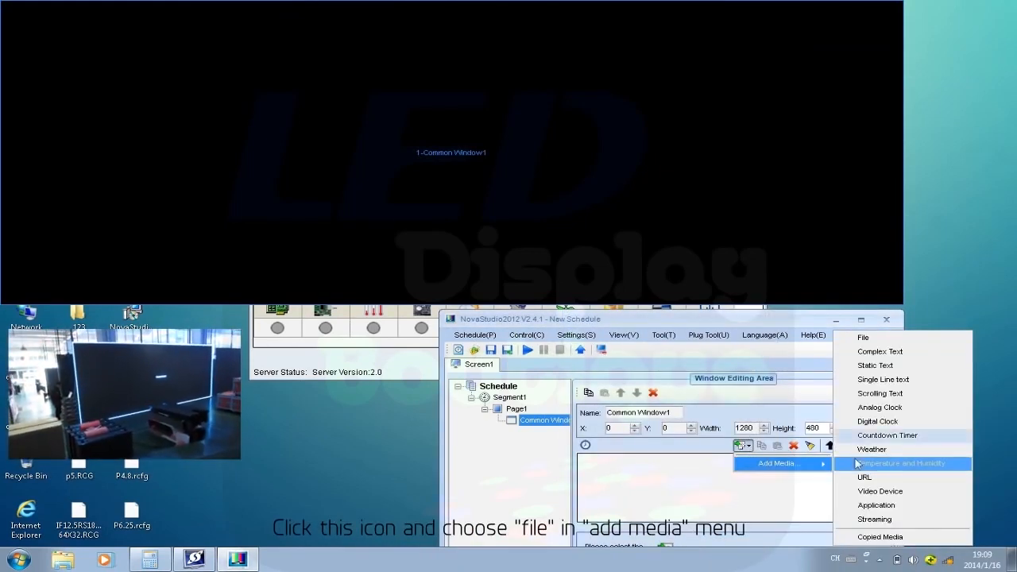
pyautogui.click(866, 339)
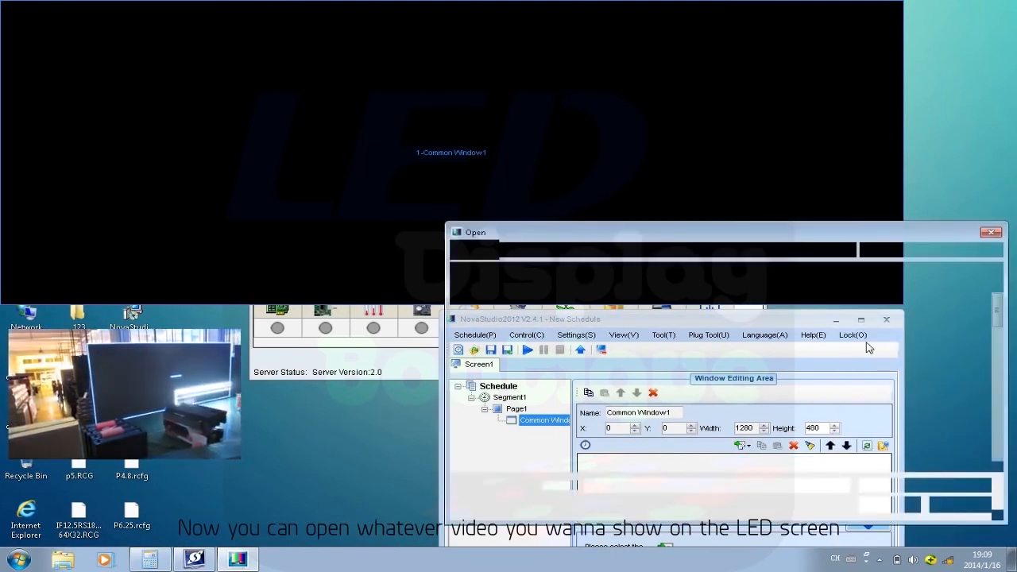
pyautogui.click(783, 332)
pyautogui.moveTo(918, 356); pyautogui.dragTo(917, 437)
pyautogui.click(621, 423)
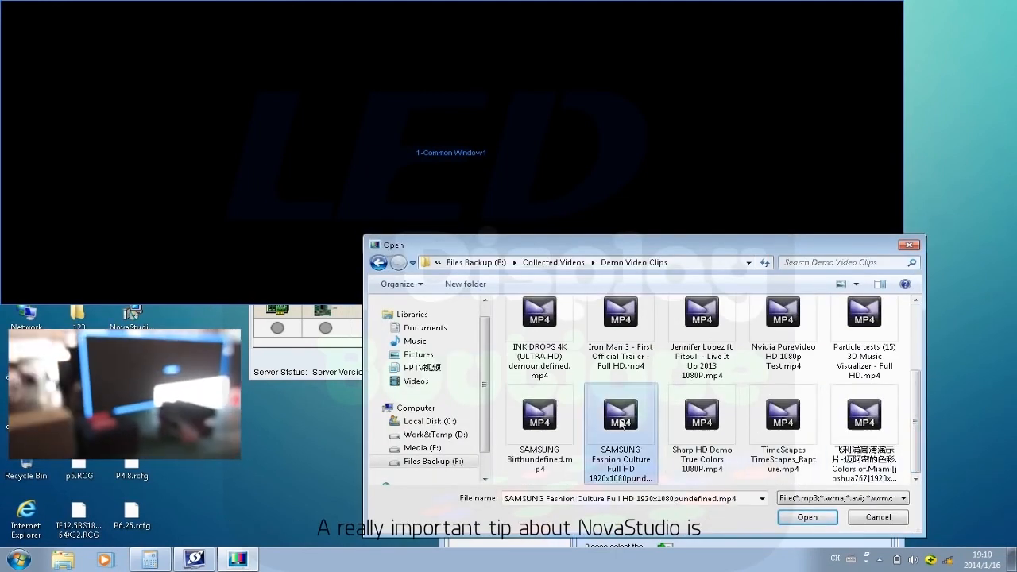
pyautogui.click(808, 518)
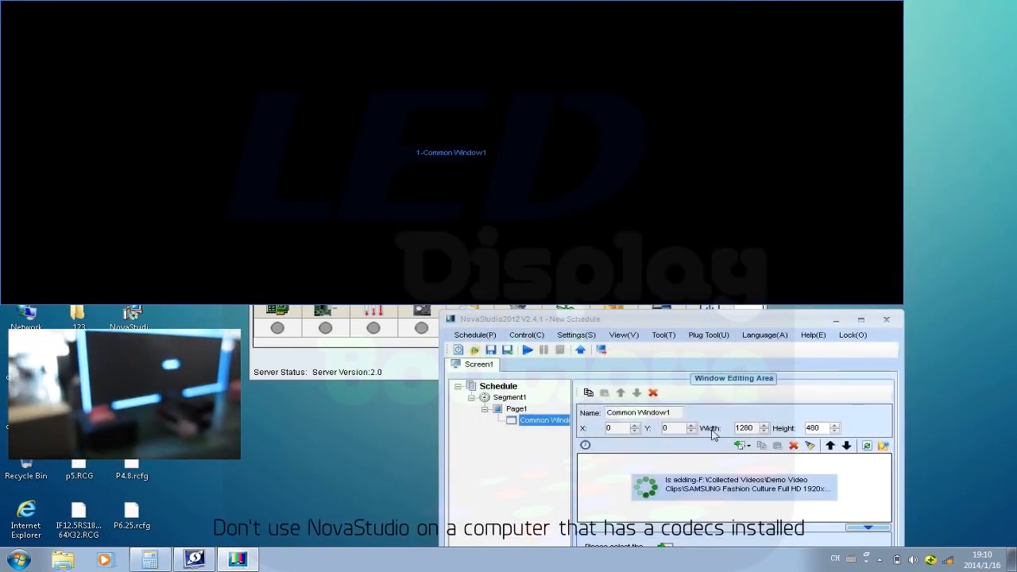